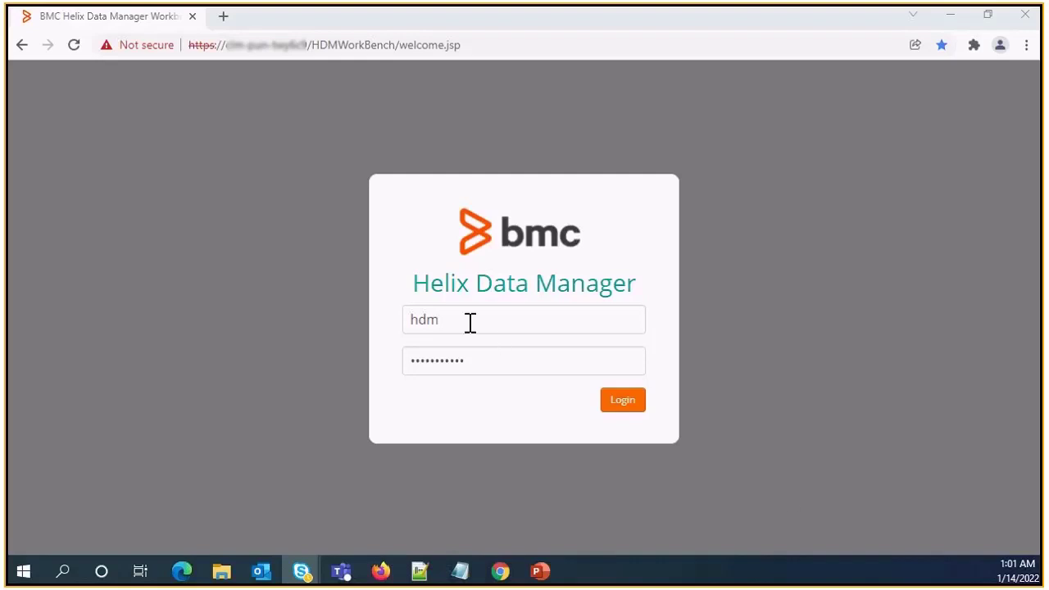
Log in and start the Set Up Wizard with the Migrate Data activity to reach System Configuration
left_click(623, 402)
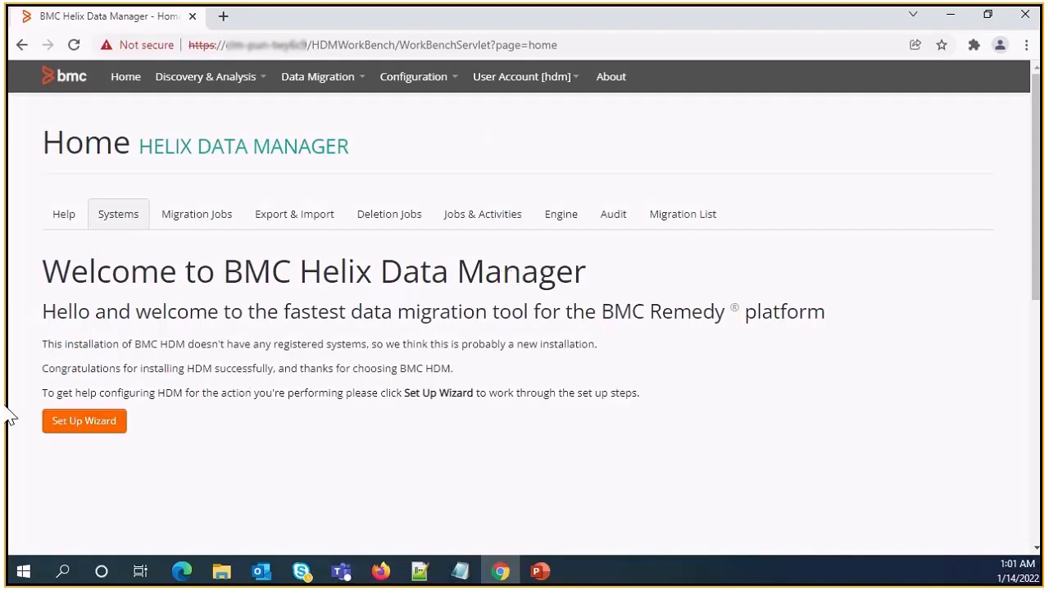
left_click(83, 422)
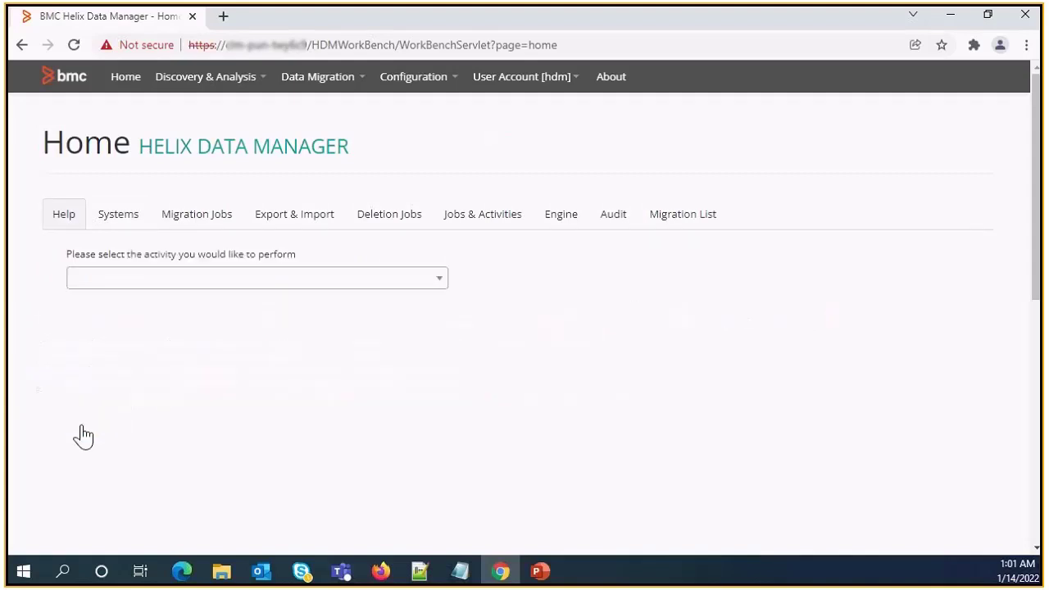
left_click(441, 282)
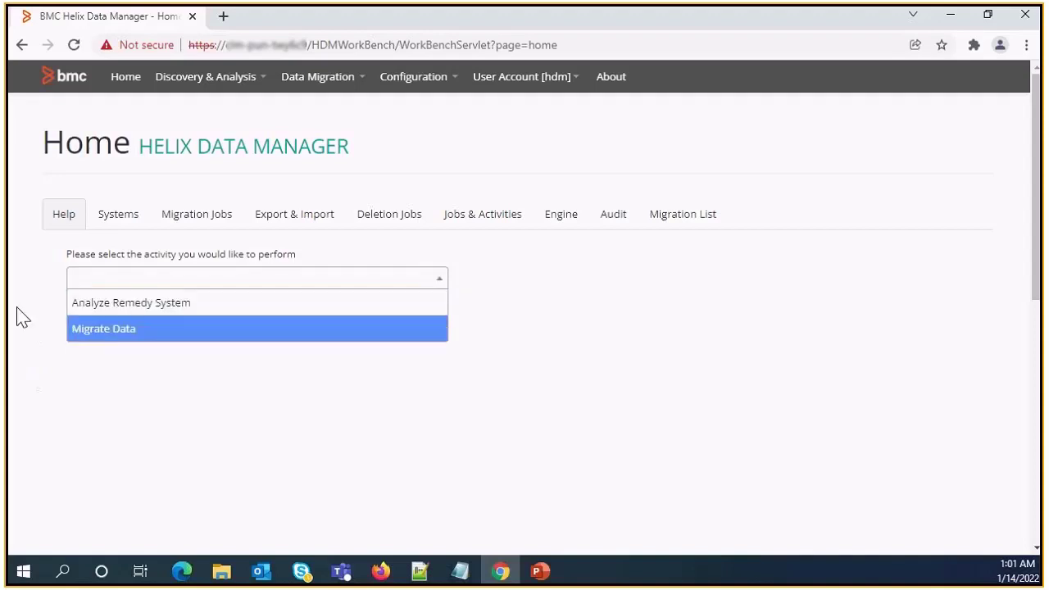
left_click(100, 331)
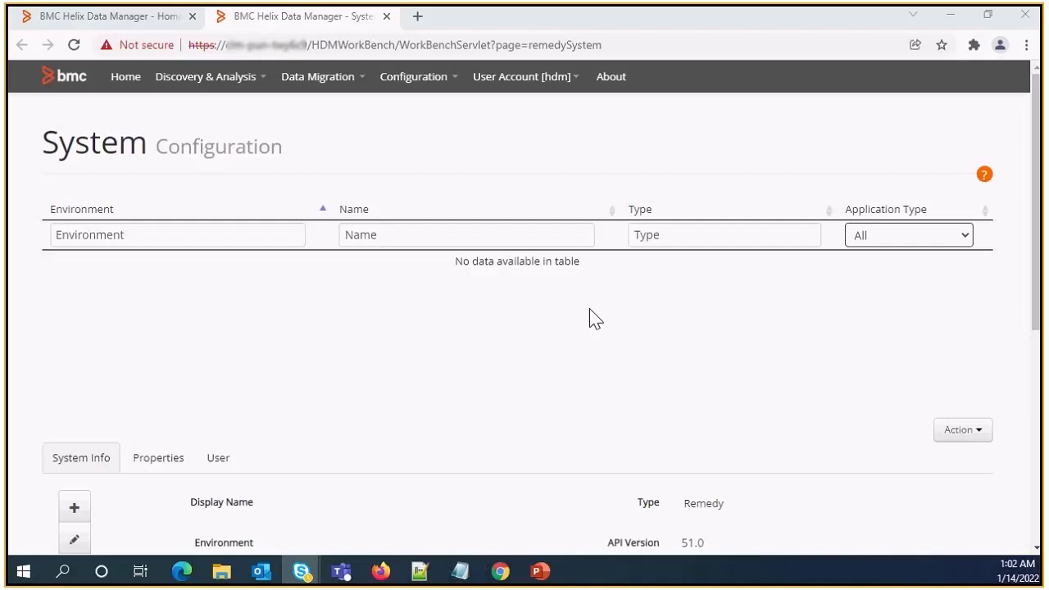
Create a new system named 'Source 9.1.04' with type Remedy
scroll(590, 309, "down", 3)
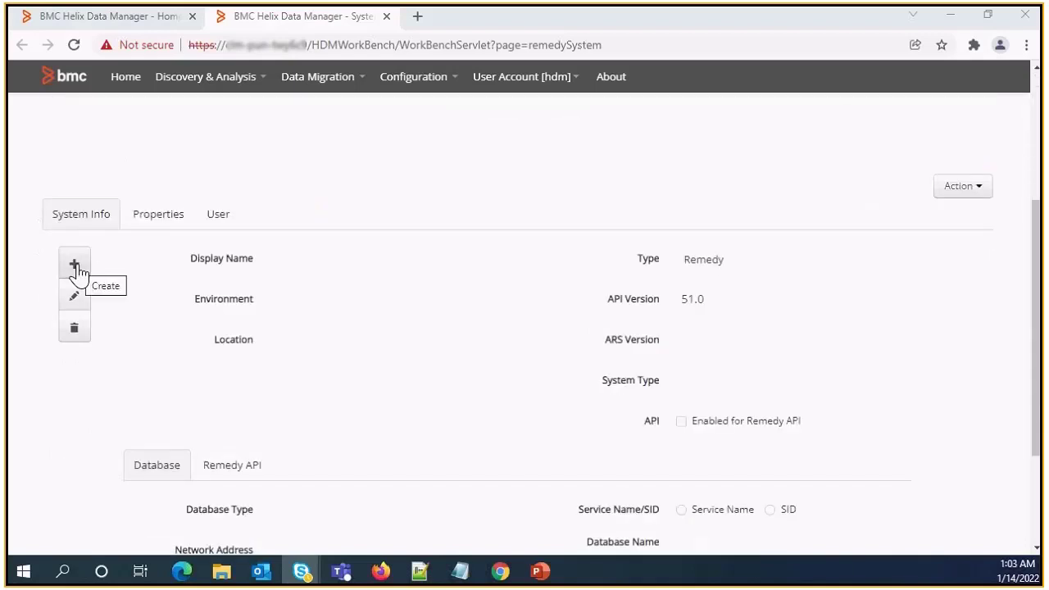
left_click(75, 265)
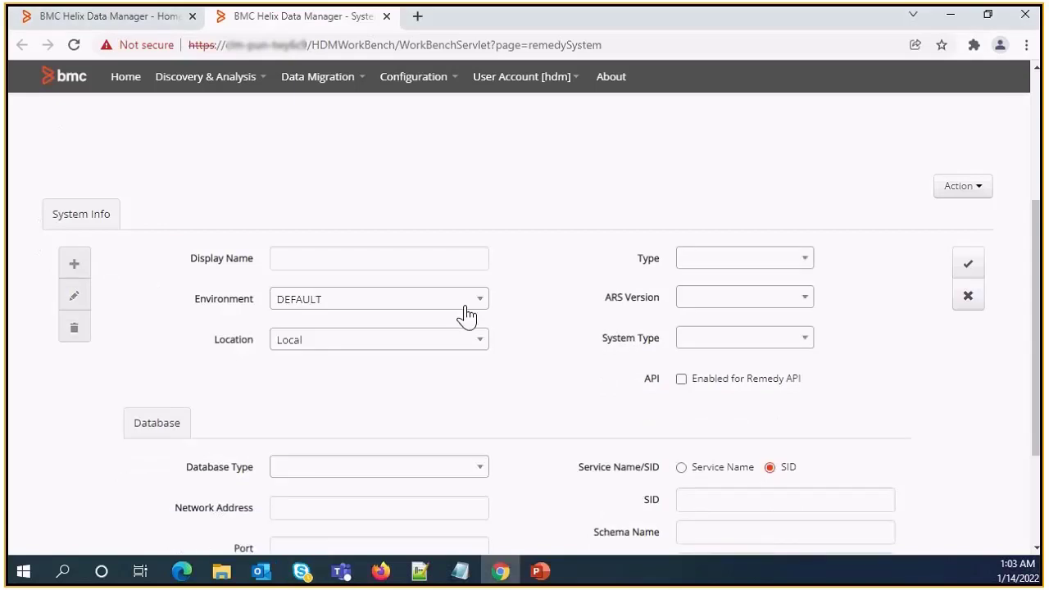
left_click(324, 259)
type("S")
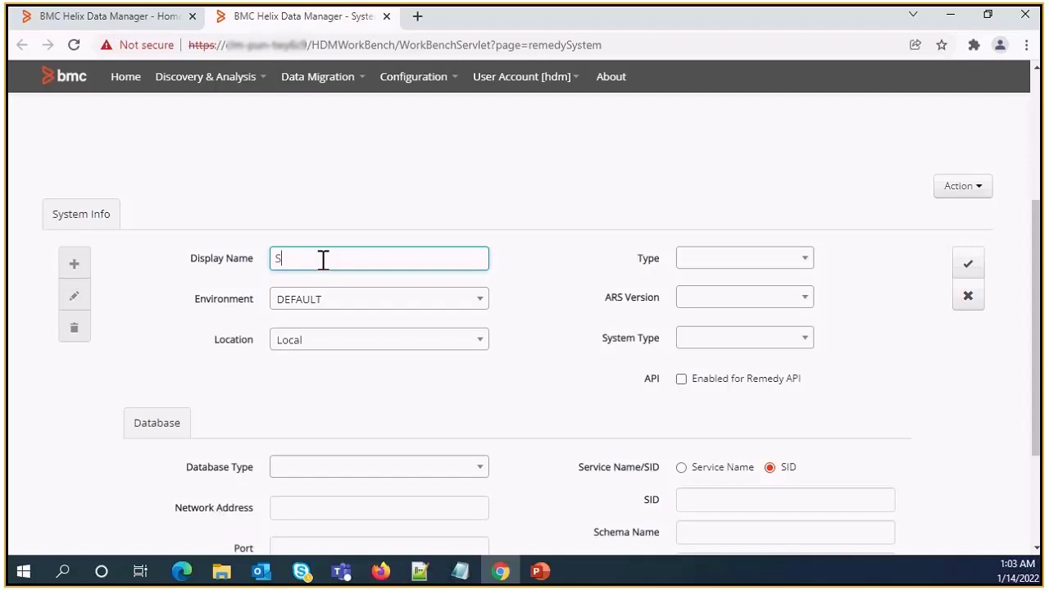
type("ource 9.1.04")
left_click(805, 259)
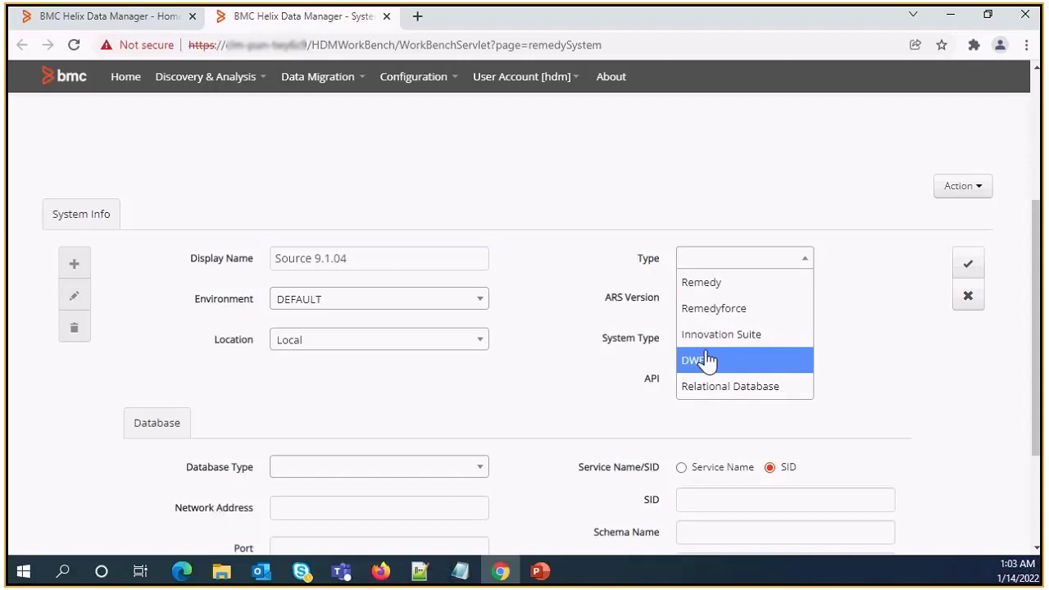
left_click(713, 294)
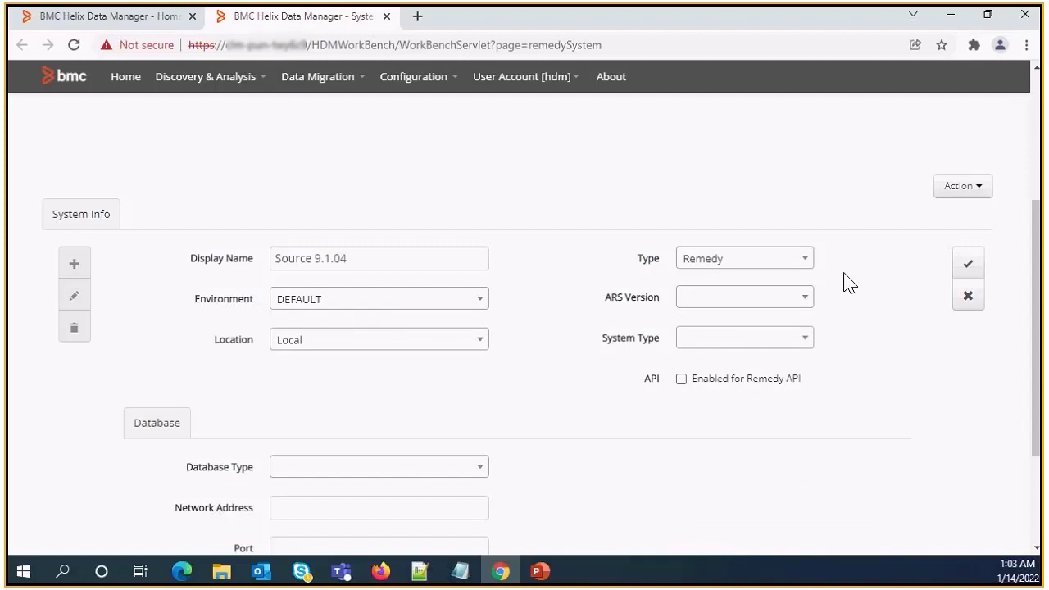
Set its ARS version to 9.1 and system type to Development
left_click(806, 301)
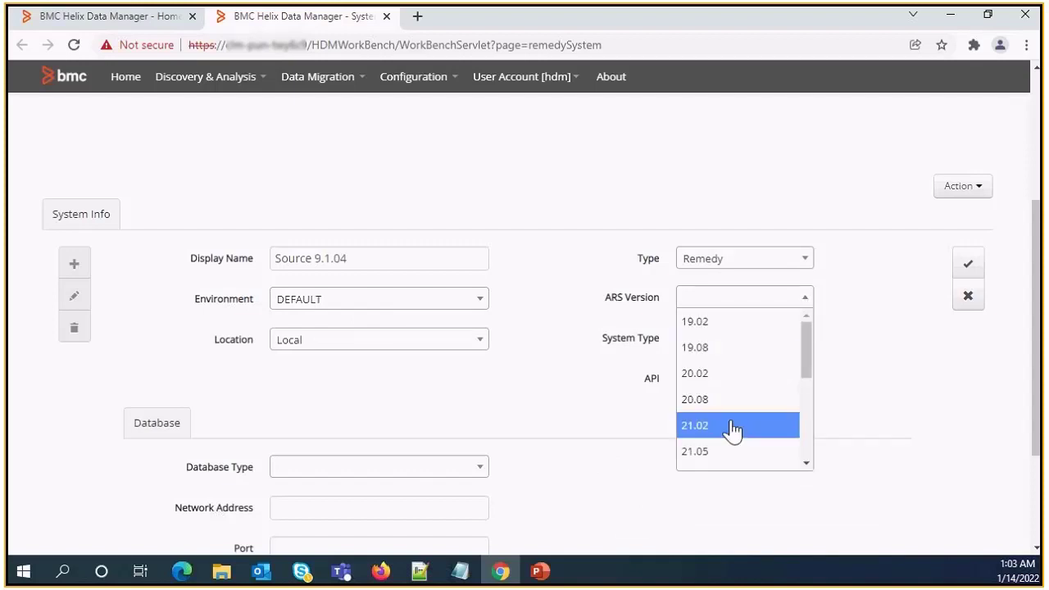
scroll(787, 402, "down", 3)
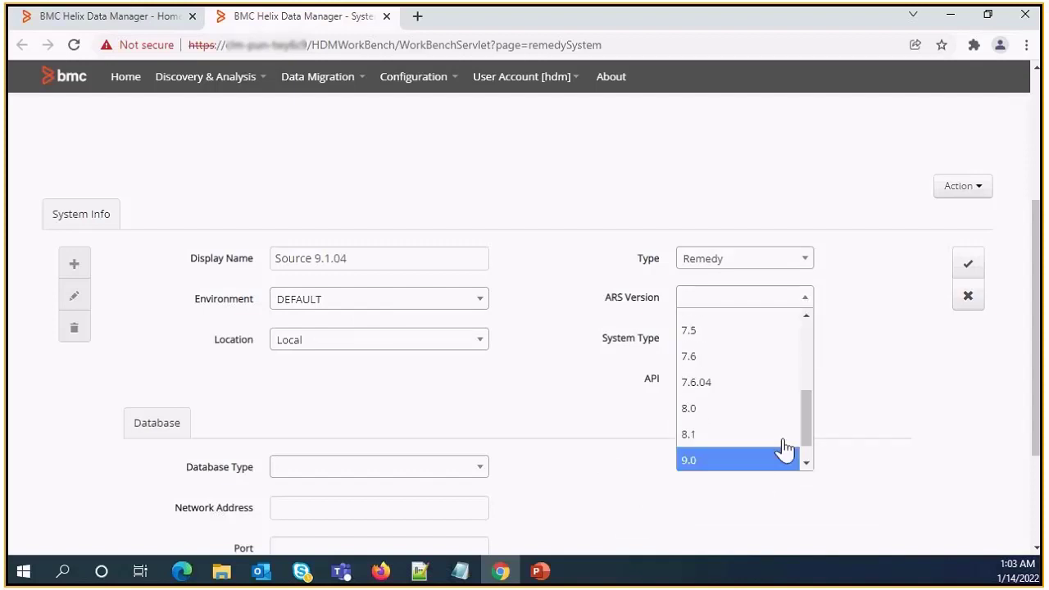
scroll(784, 450, "down", 1)
left_click(712, 461)
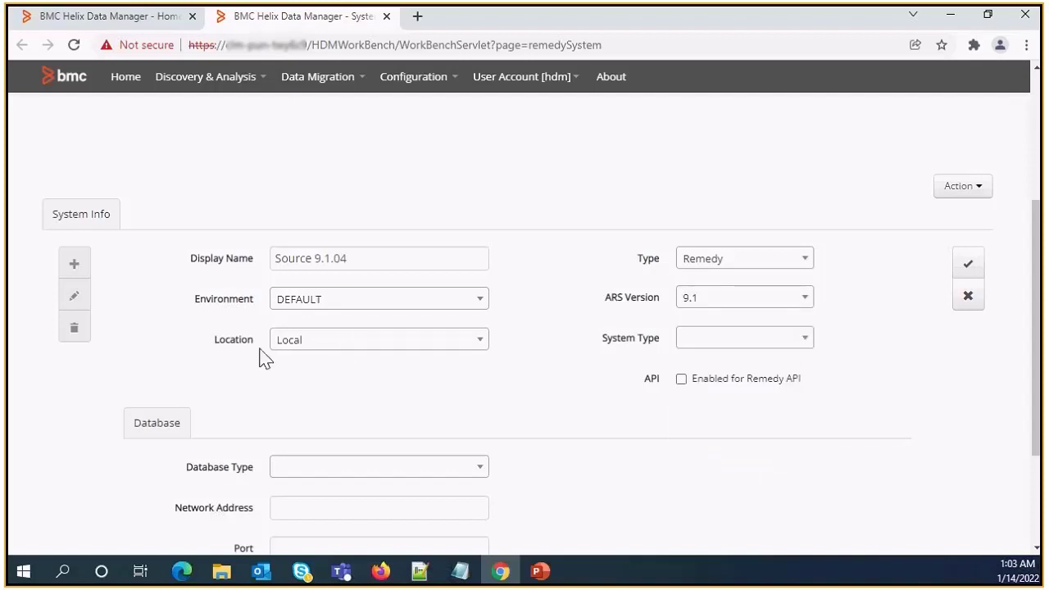
left_click(800, 348)
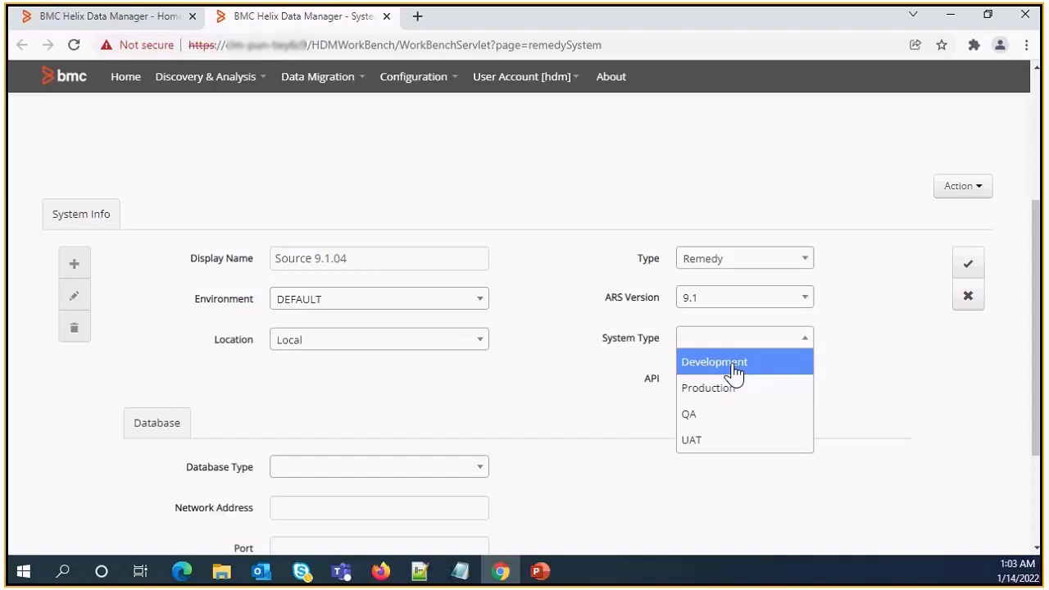
left_click(735, 373)
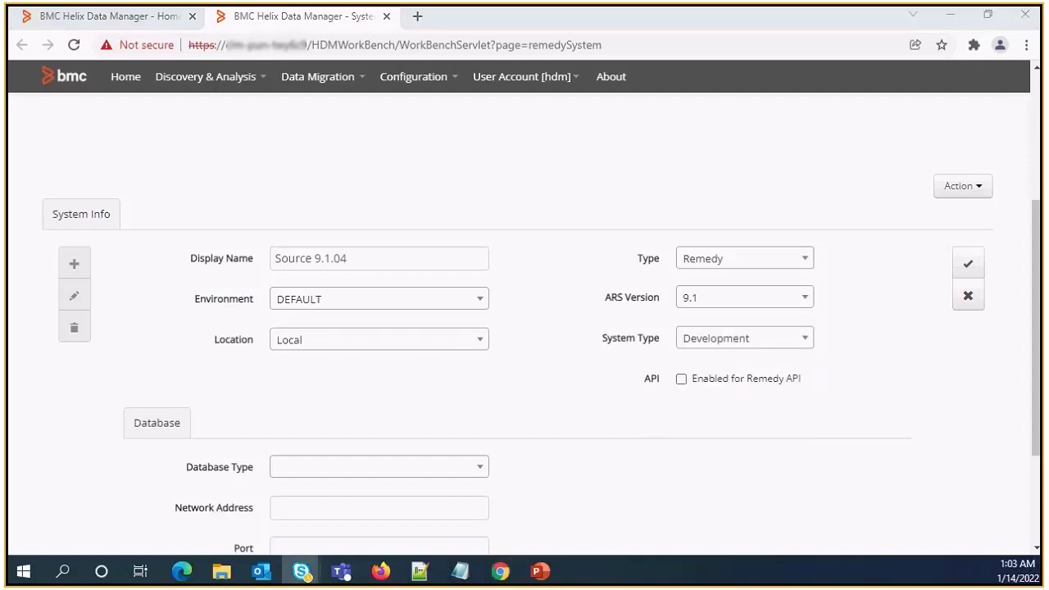
scroll(525, 328, "down", 2)
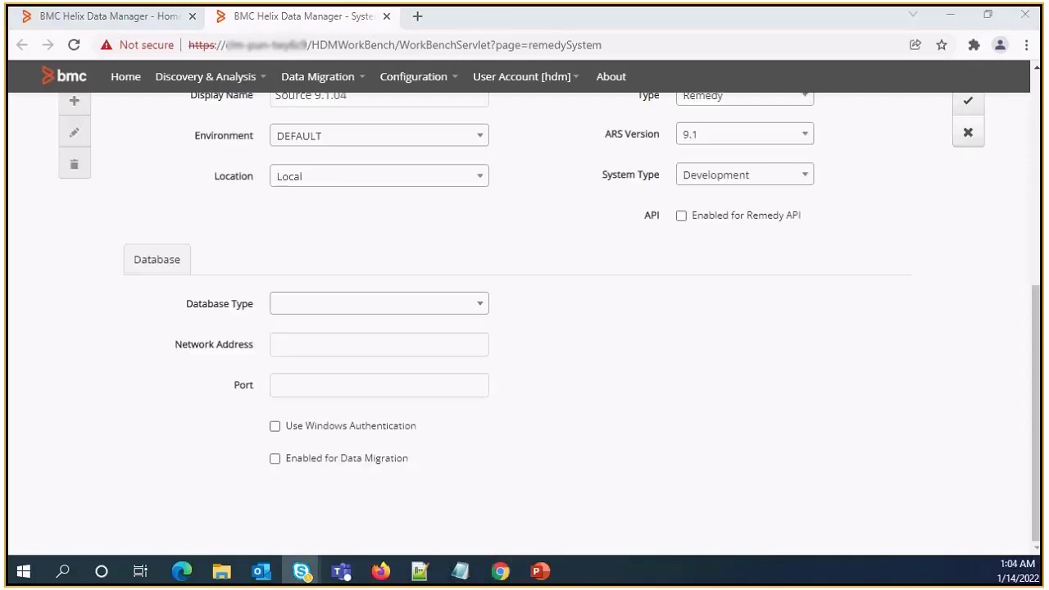
Choose MS SQL as the database type, with instance and network address RemedyProdSource
left_click(482, 314)
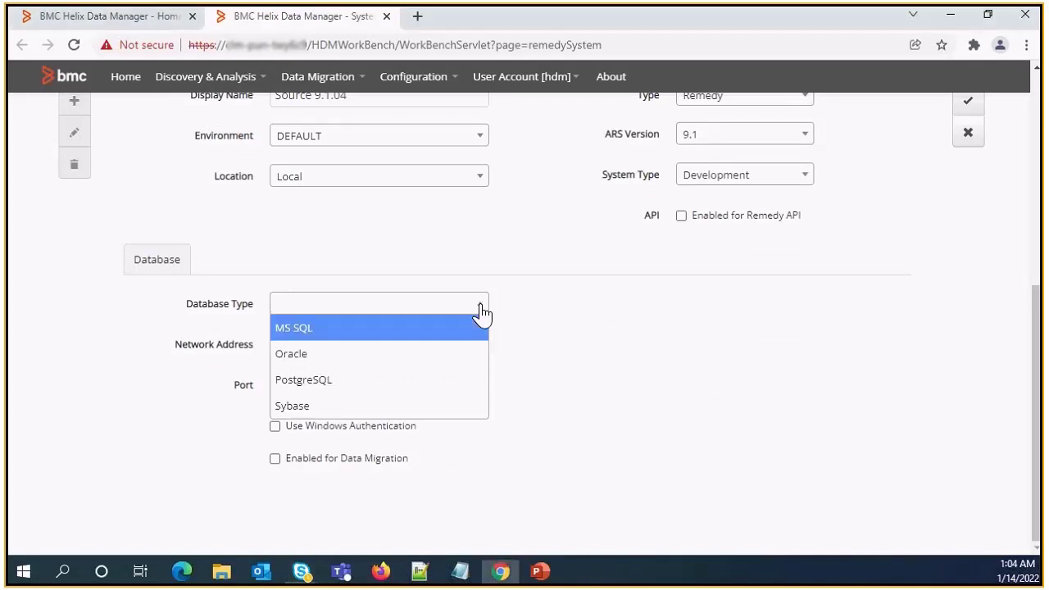
left_click(294, 330)
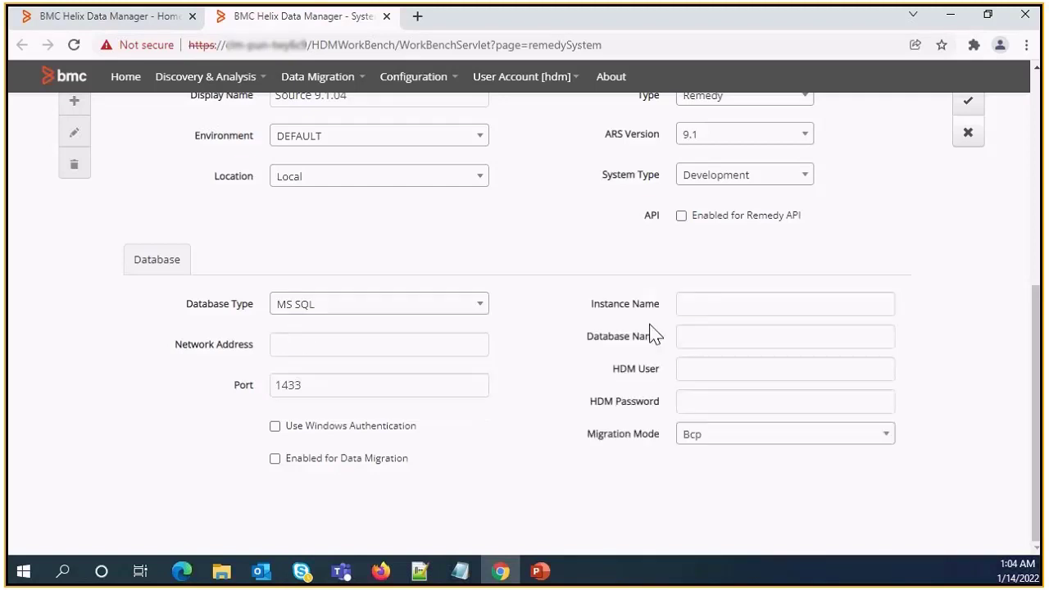
left_click(381, 303)
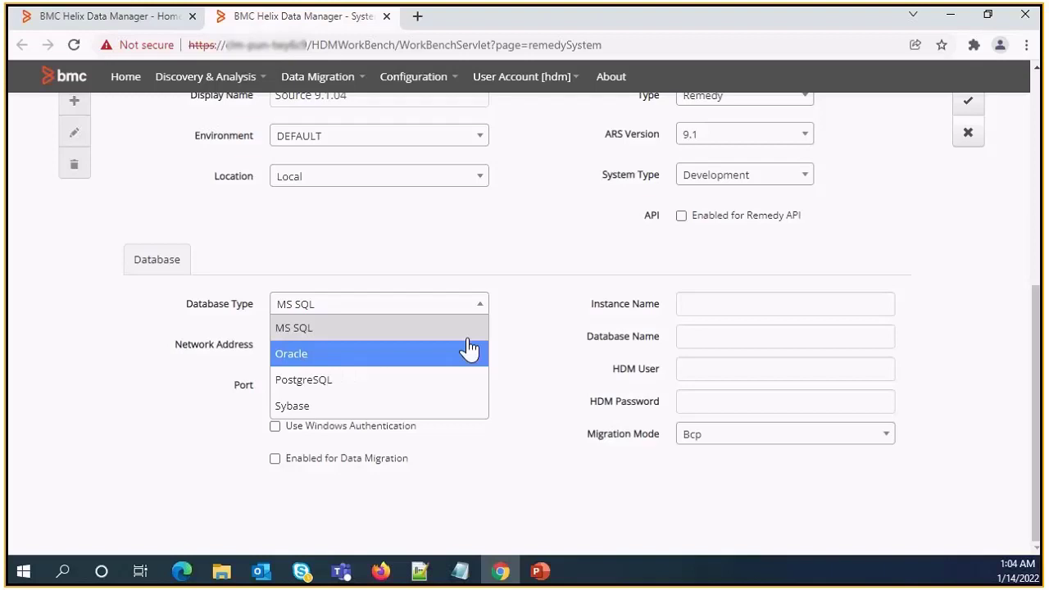
left_click(549, 248)
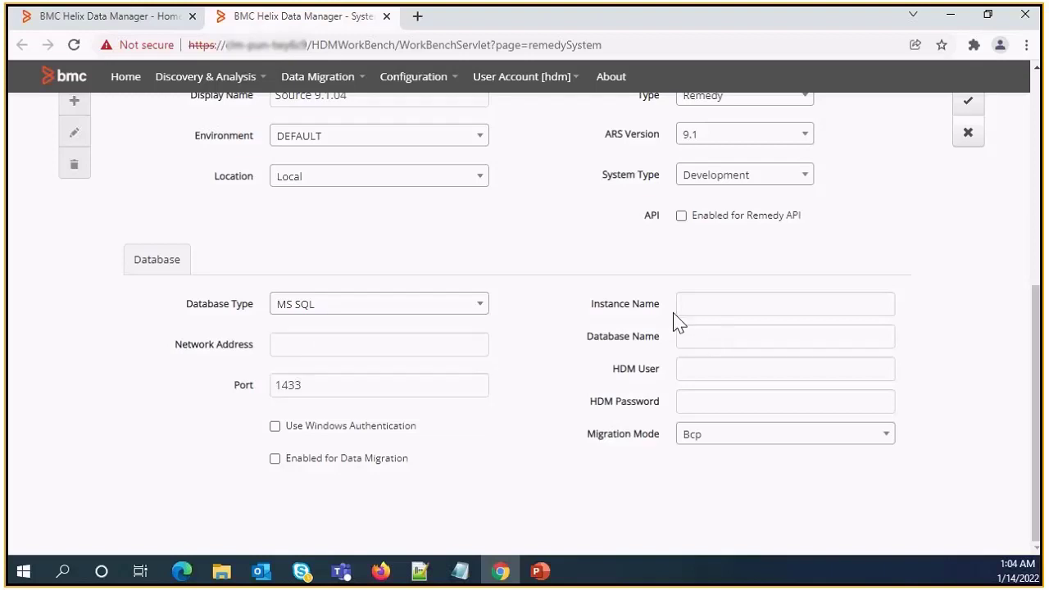
left_click(711, 303)
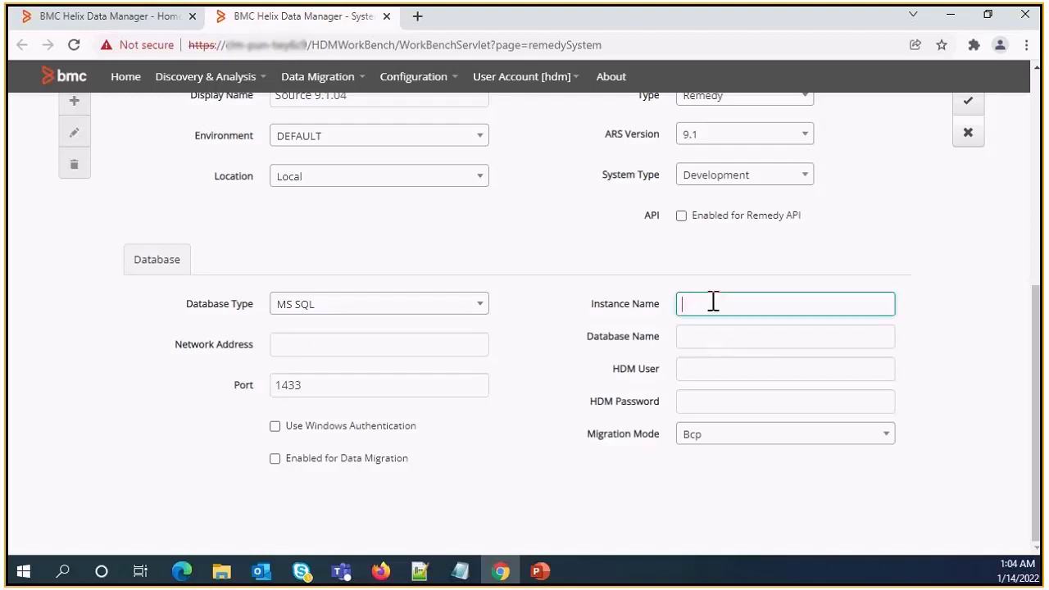
type("RemedyProdSource")
left_click(335, 350)
type("RemedyProd")
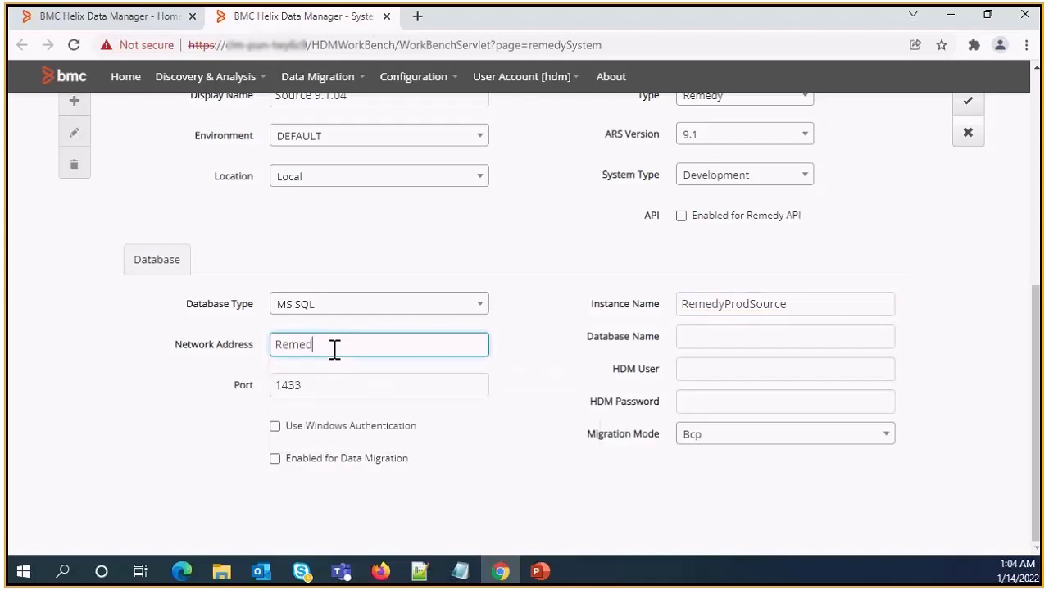
type("Source")
Enter database name ARSystem and fill in the HDM user and password
left_click(692, 340)
type("ARSy")
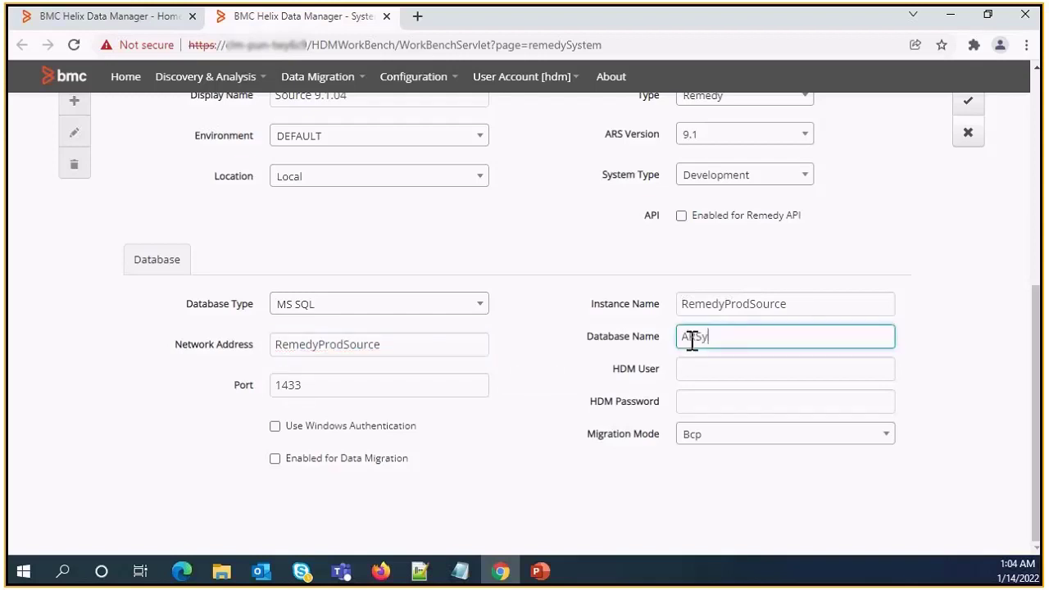
type("stem")
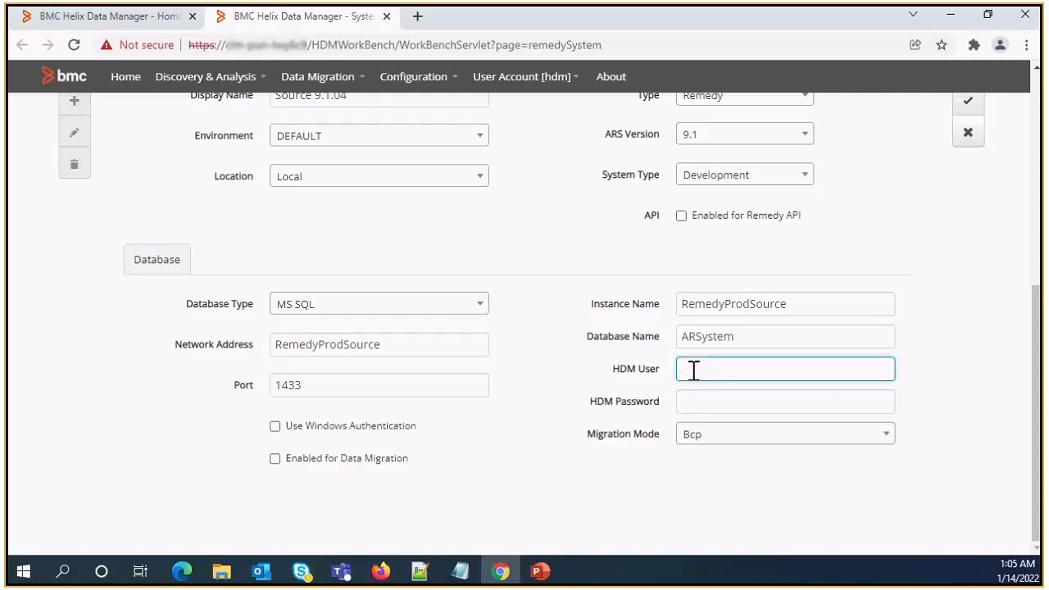
type("hdm")
left_click(696, 395)
type("hdm")
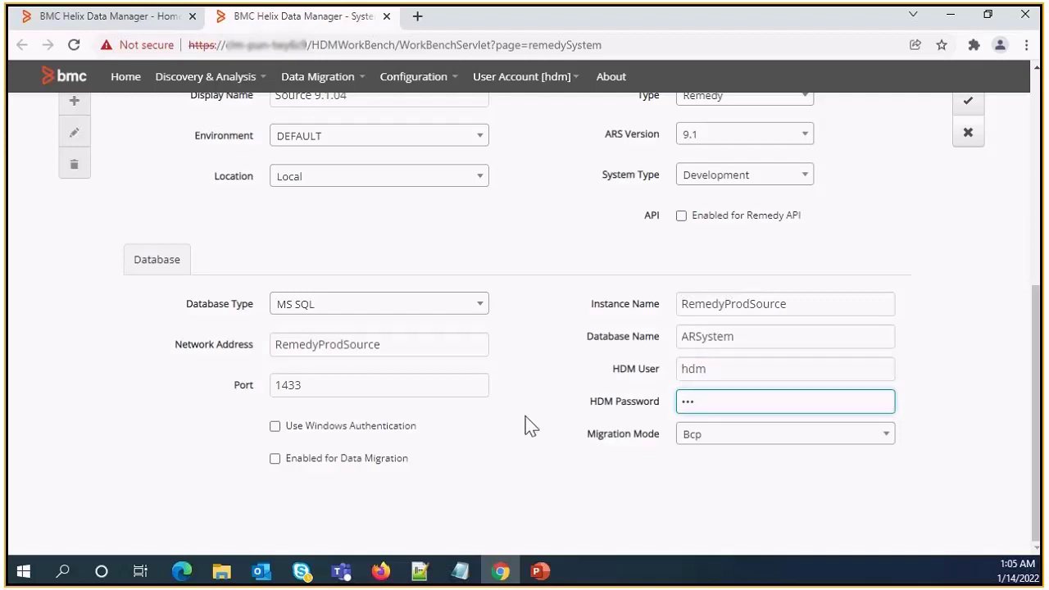
Save Source 9.1.04 and review the systems table listing it alongside Target 2002
scroll(529, 426, "up", 2)
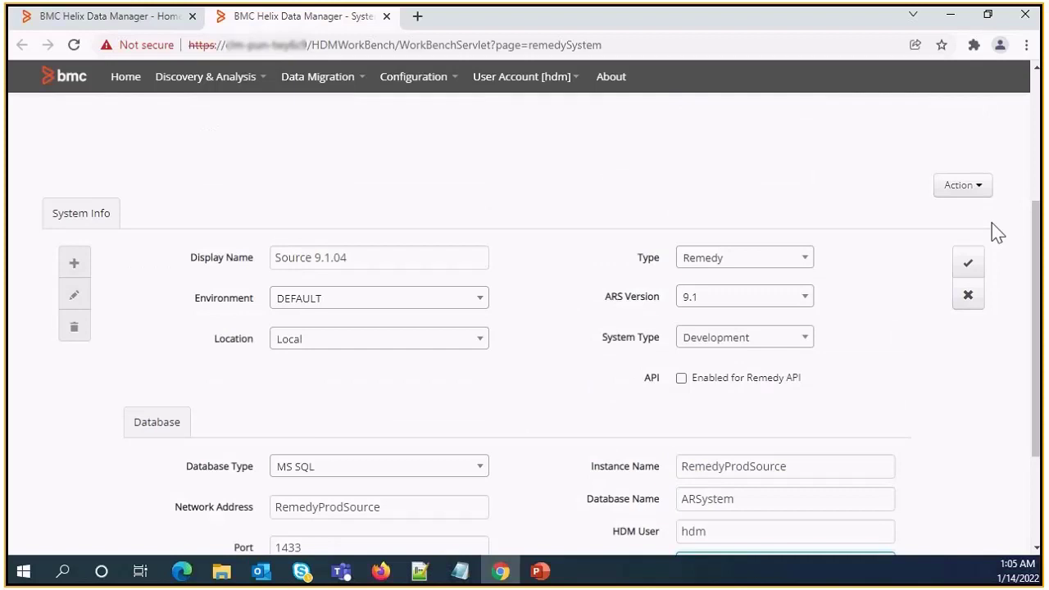
left_click(969, 266)
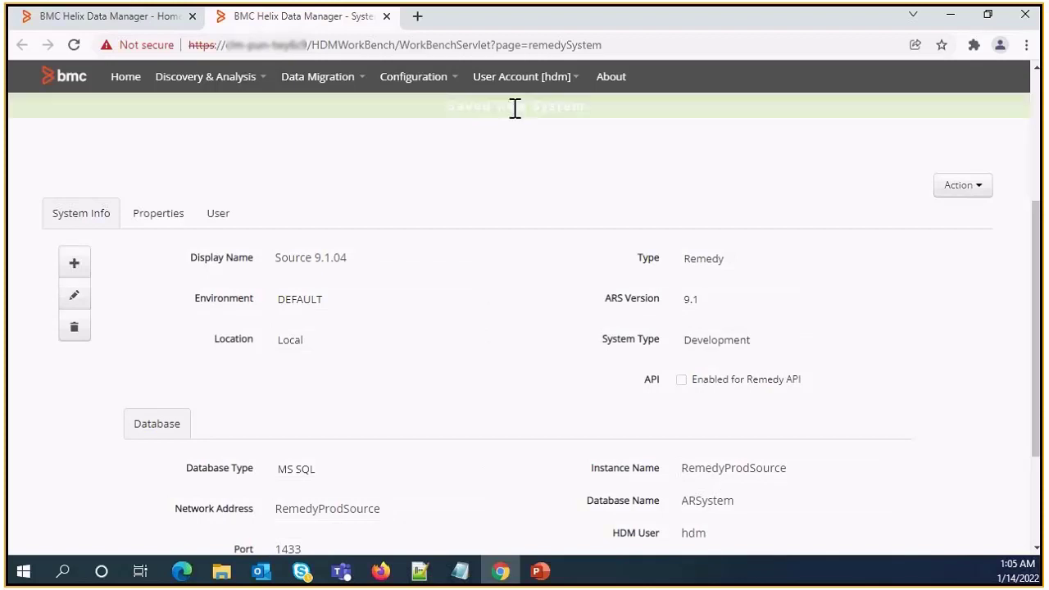
scroll(569, 206, "up", 3)
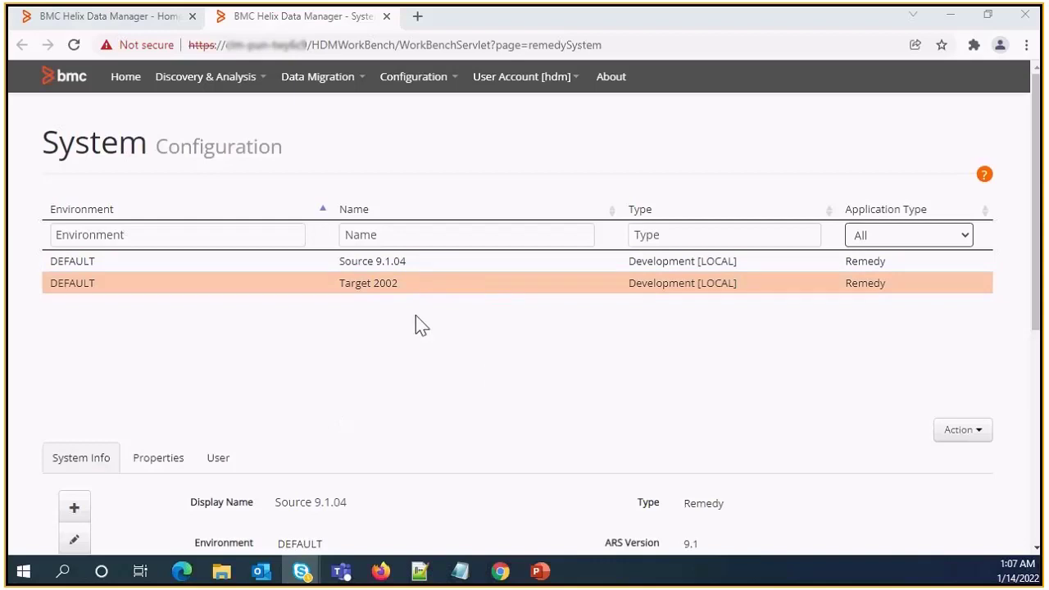
scroll(416, 324, "down", 1)
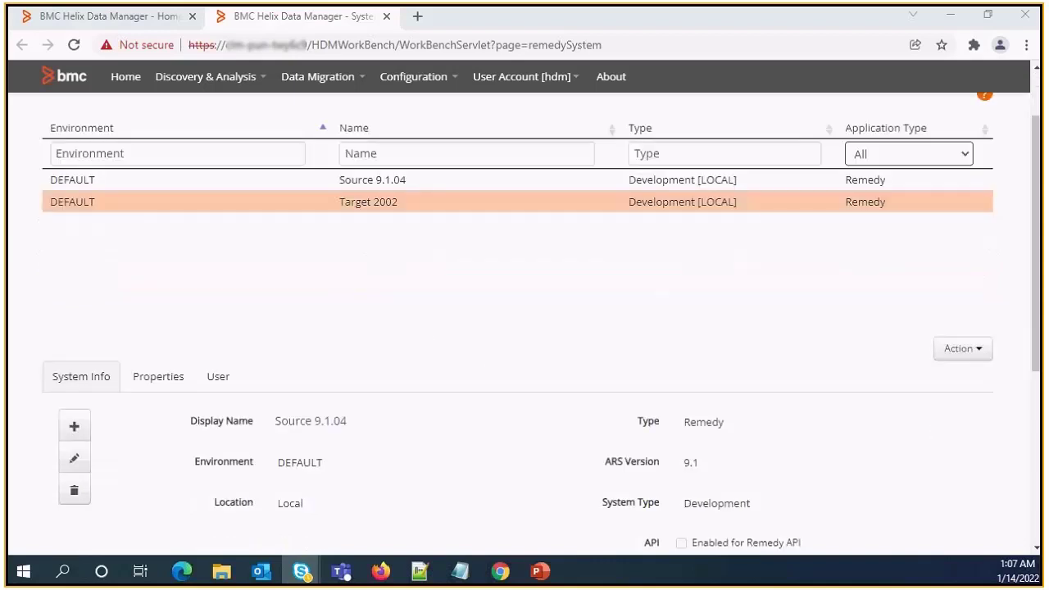